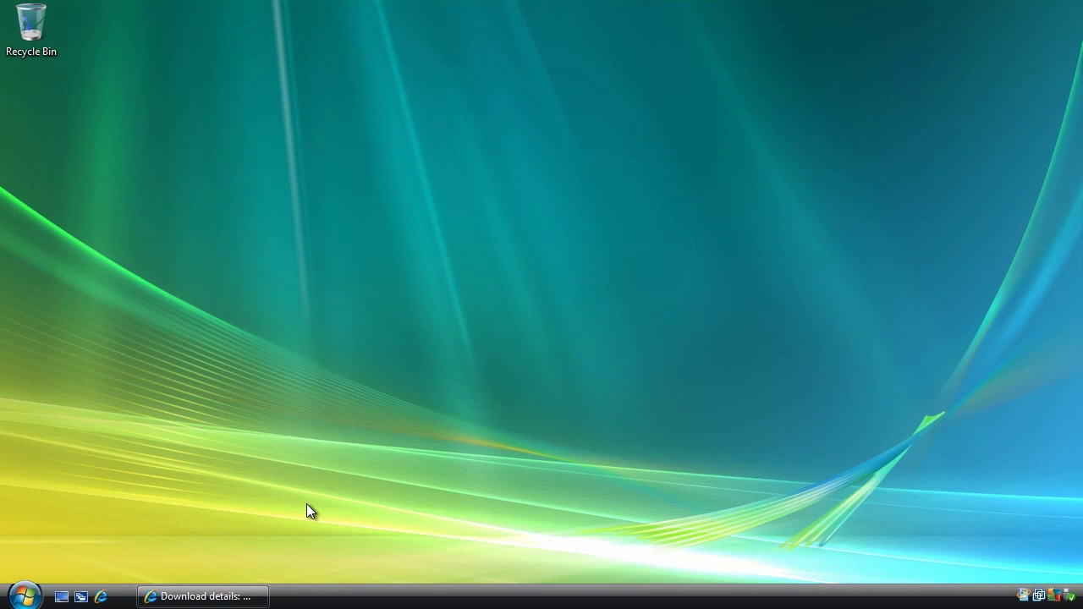
# - Download Windows7UpgradeAdvisorSetup.exe in Internet Explorer and run it past the security warnings
pyautogui.click(232, 598)
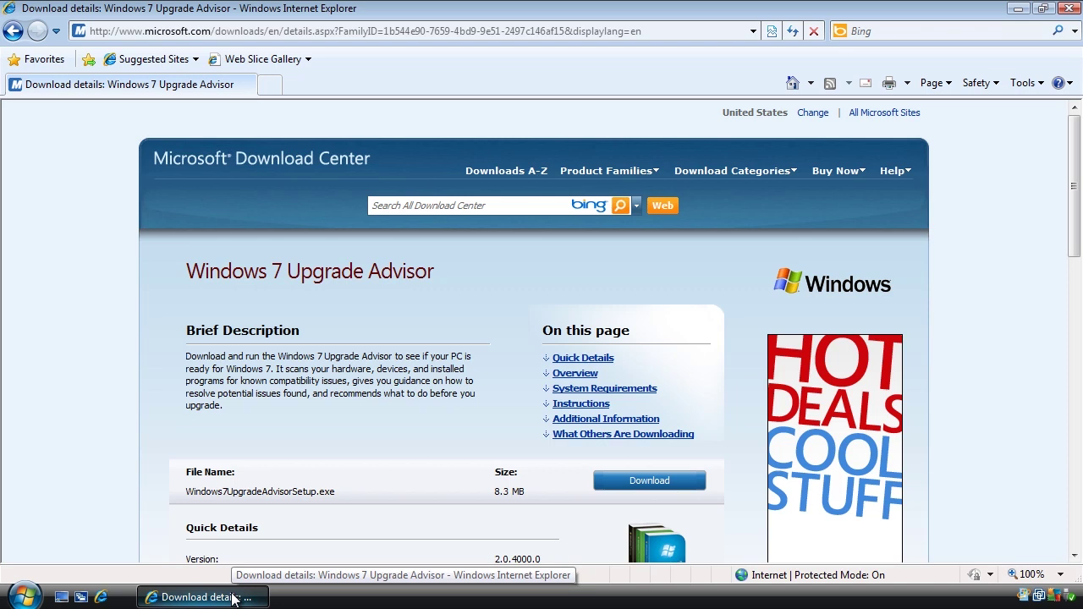
pyautogui.click(698, 484)
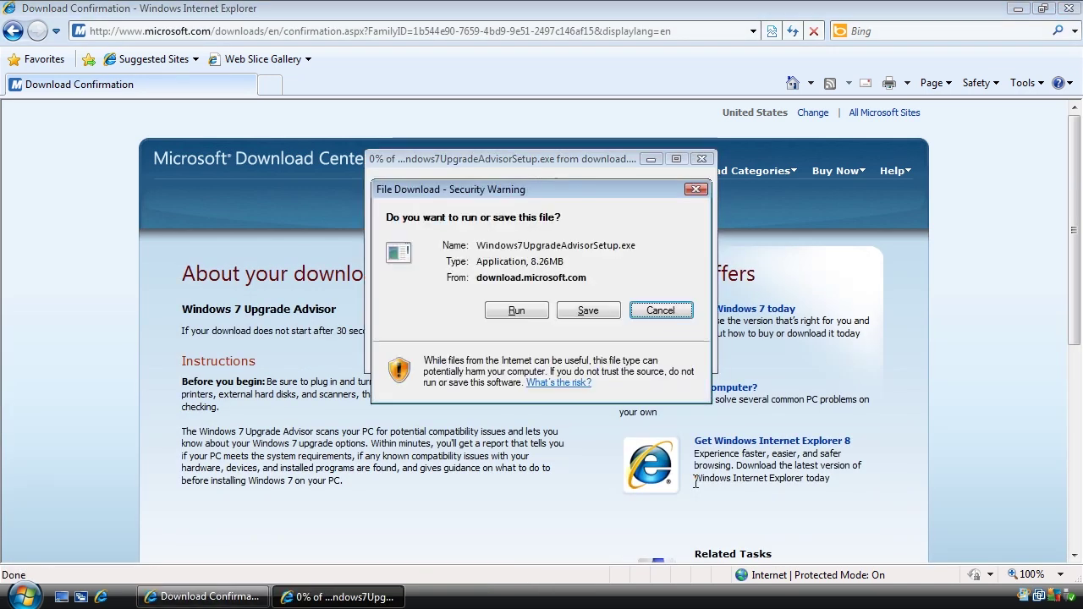
pyautogui.click(517, 310)
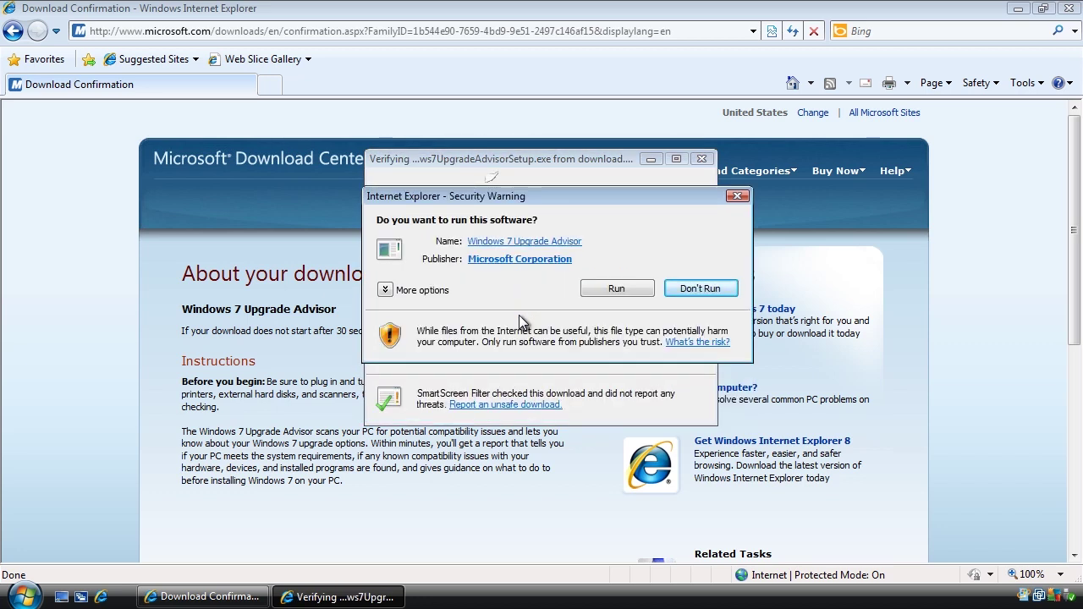
# - Allow the Upgrade Advisor installer to run, accept its license terms, install it and close the wizard
pyautogui.click(614, 291)
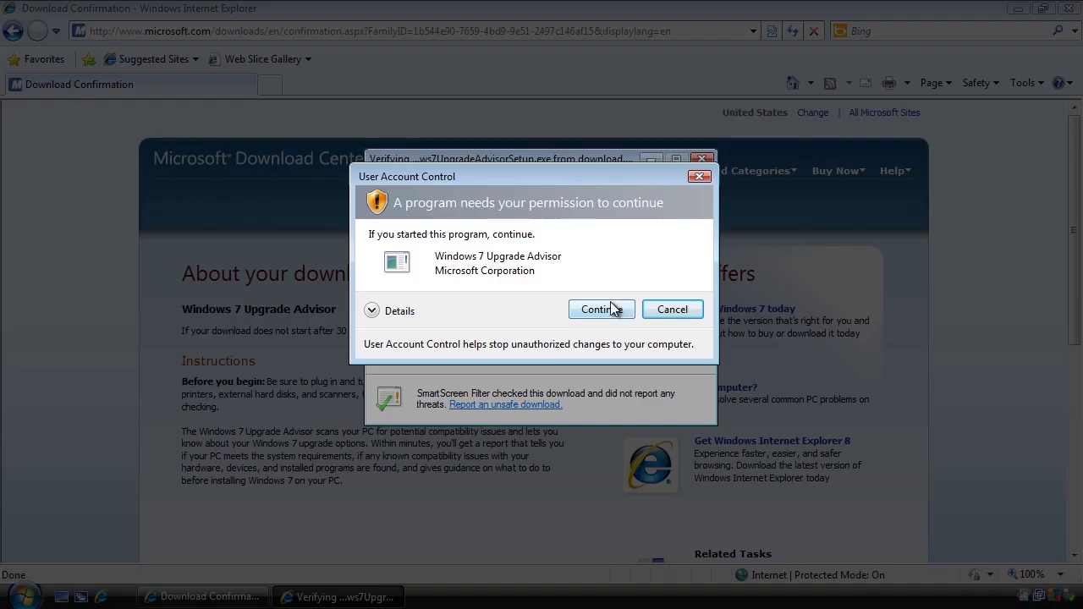
pyautogui.click(610, 301)
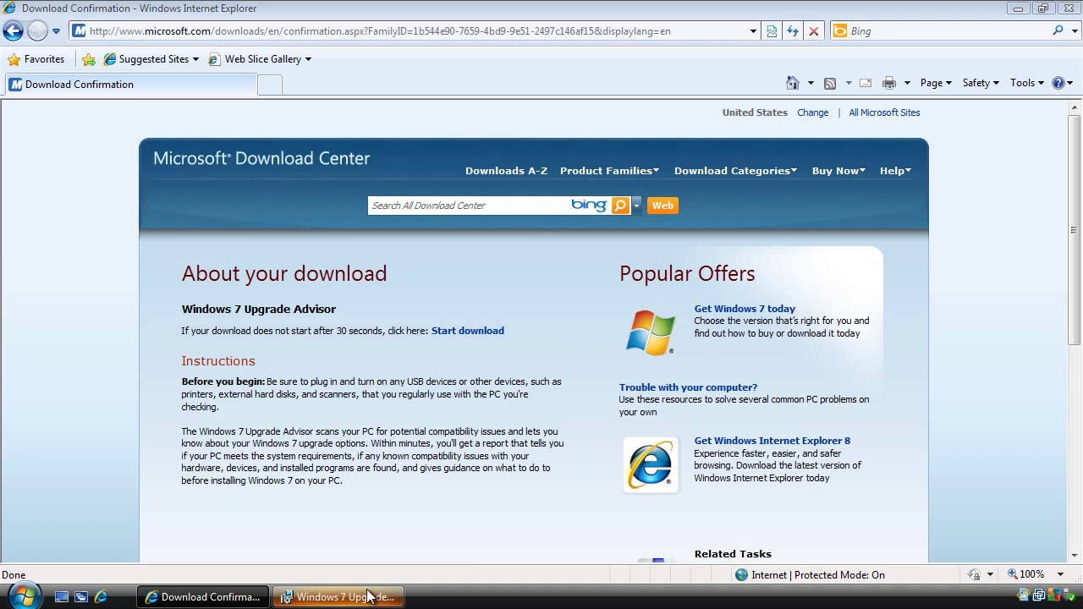
pyautogui.click(369, 596)
pyautogui.click(413, 391)
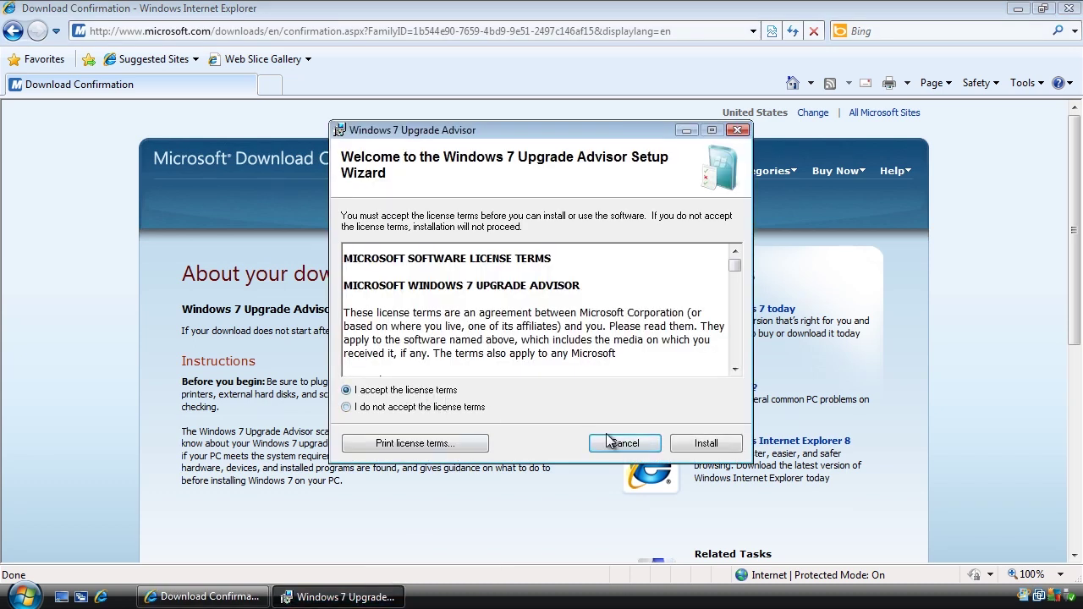
pyautogui.click(705, 444)
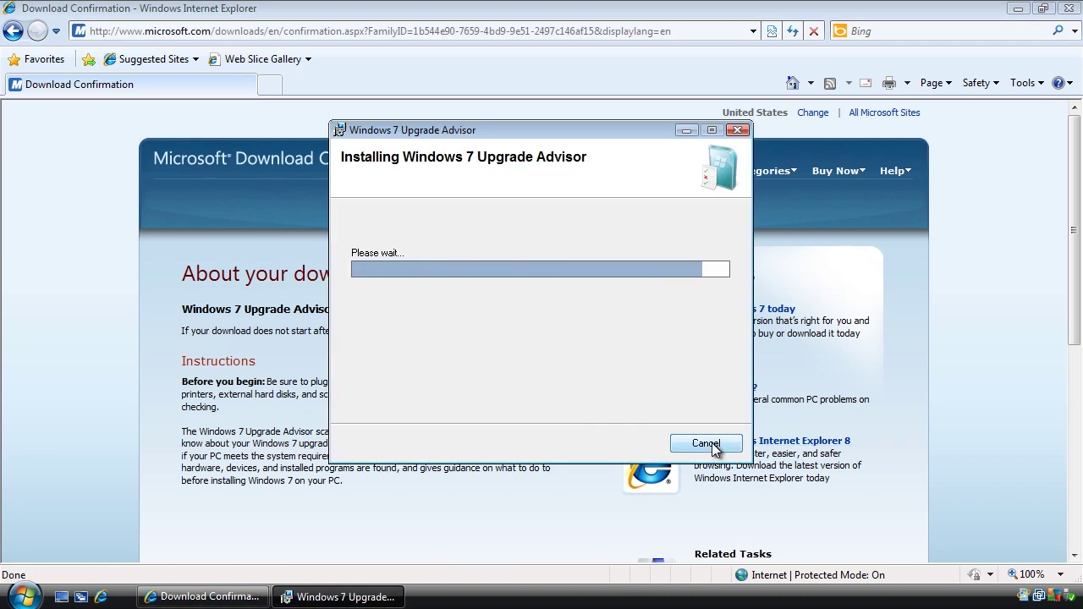
pyautogui.click(711, 447)
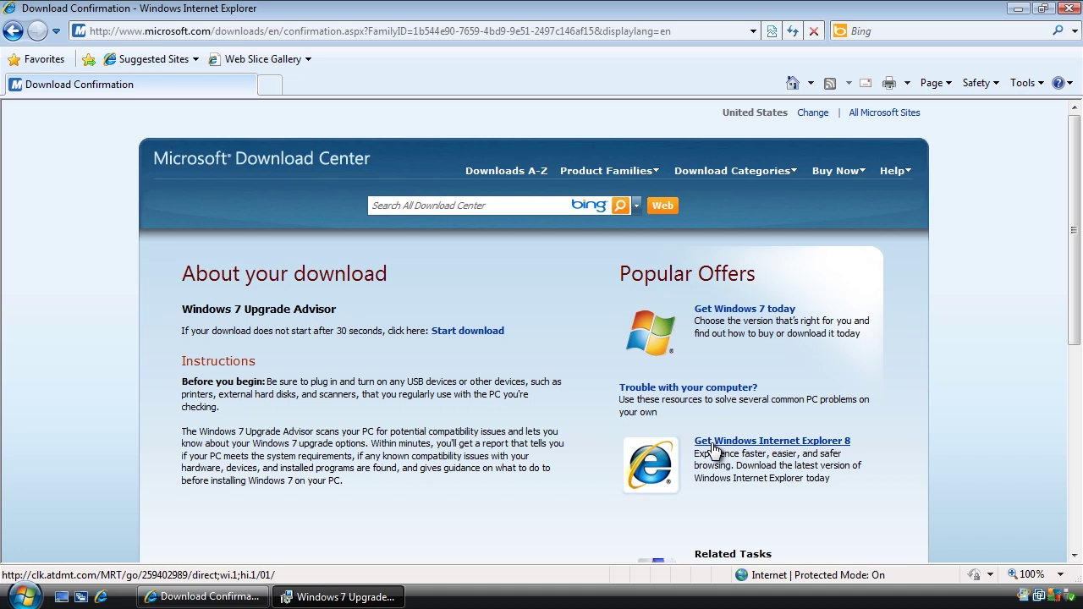
# - Launch Windows 7 Upgrade Advisor from Start > All Programs and approve its UAC prompt
pyautogui.click(24, 596)
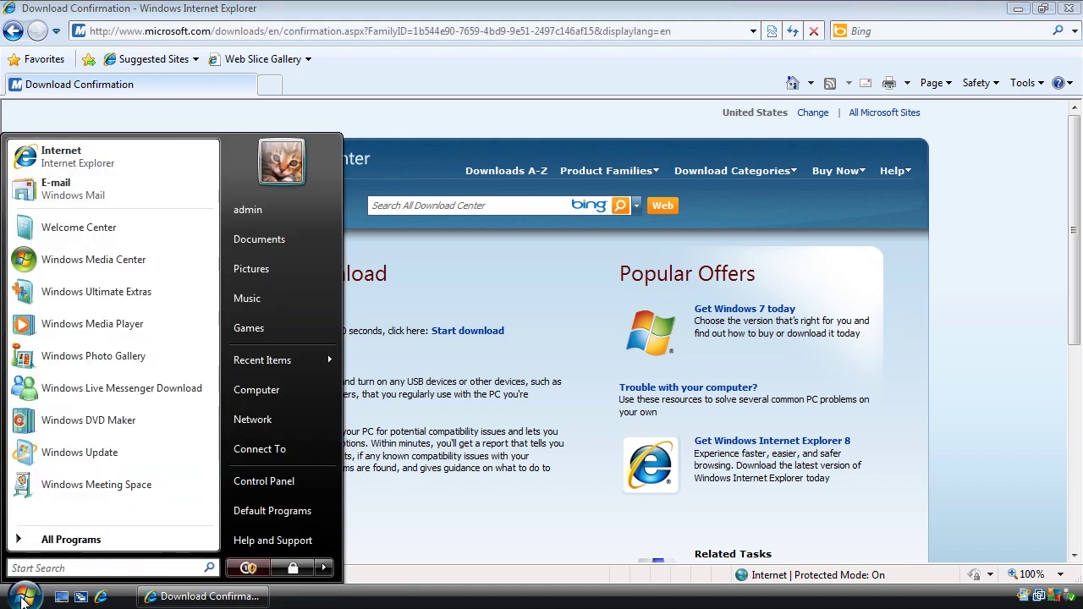
pyautogui.click(75, 540)
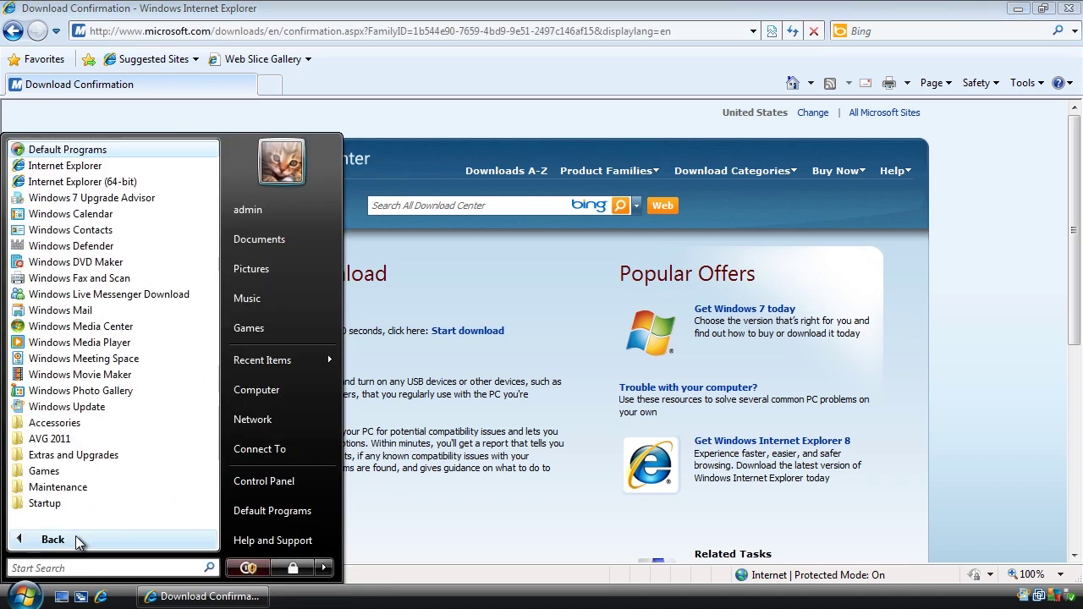
pyautogui.click(95, 198)
pyautogui.click(274, 378)
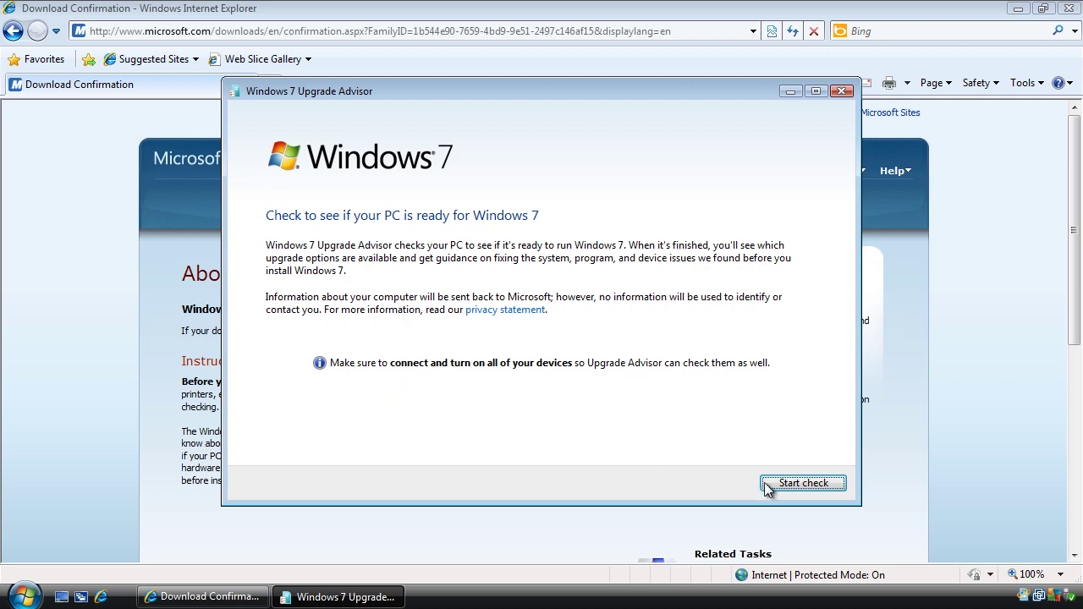
# - Run the compatibility check, which flags 1.0 GB RAM and 20 GB free disk space
pyautogui.click(800, 483)
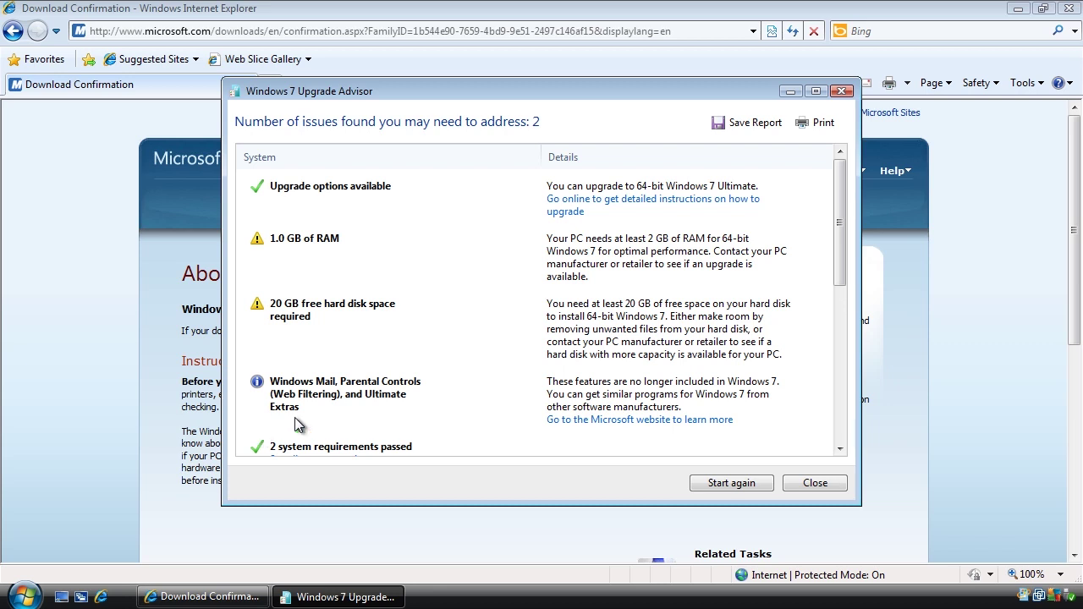
# - Scroll the report down to Programs, then run setup.exe from the Windows 7 DVD with UAC approval
pyautogui.moveTo(836, 242); pyautogui.dragTo(818, 358)
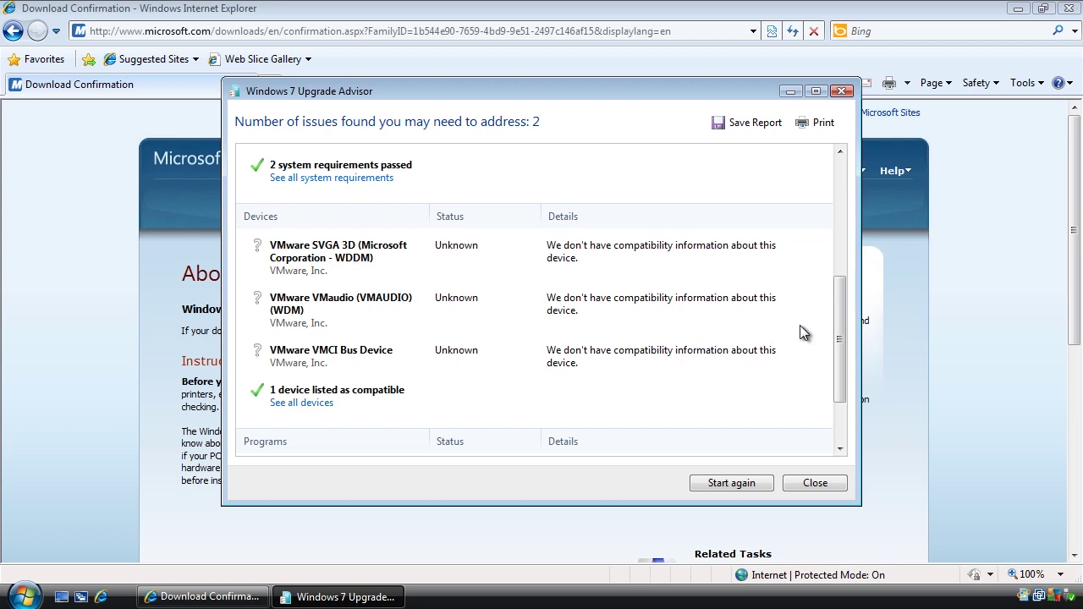
pyautogui.moveTo(836, 323); pyautogui.dragTo(833, 378)
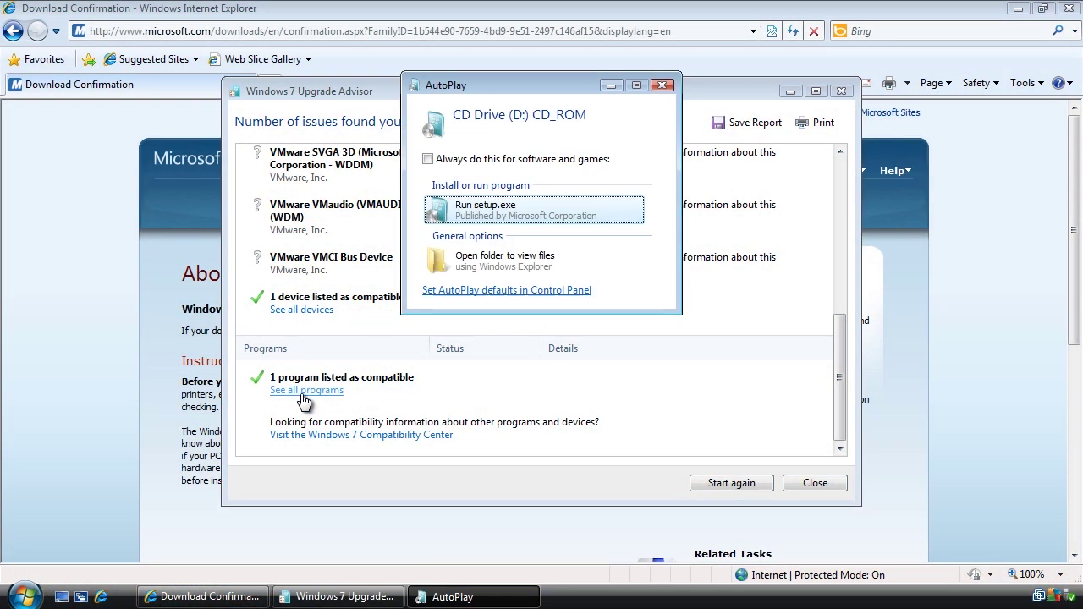
pyautogui.click(497, 212)
pyautogui.click(605, 215)
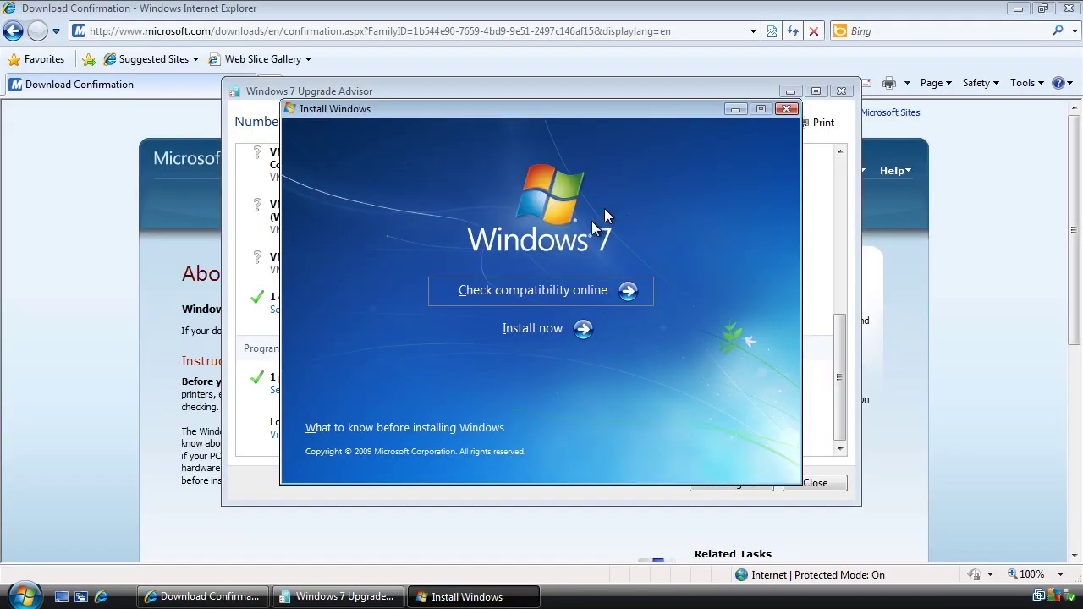
# - Start the Windows 7 installation, going online to get the latest installation updates first
pyautogui.click(556, 328)
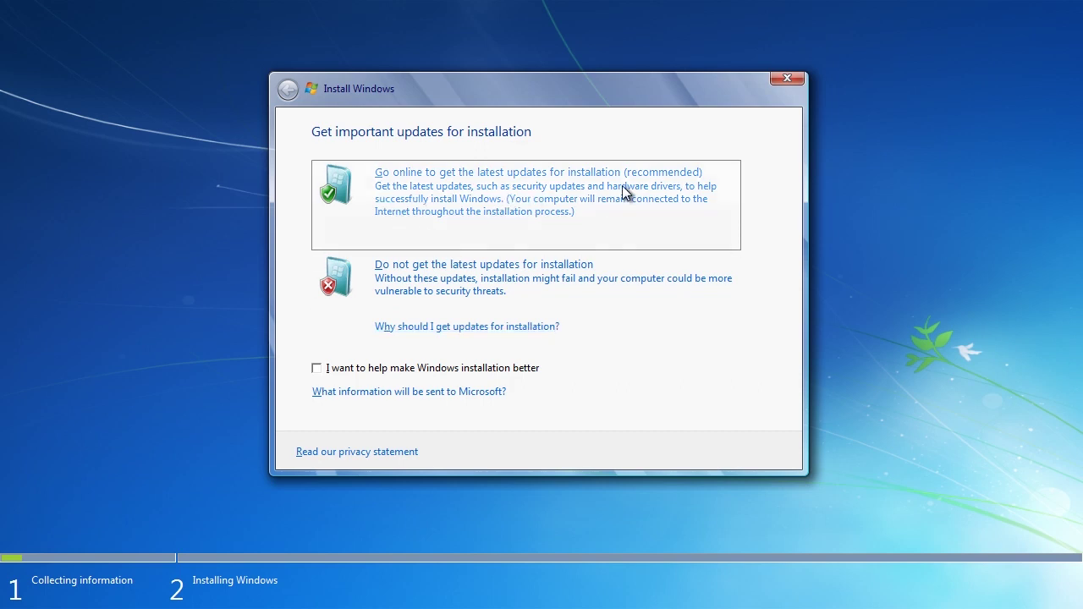
pyautogui.click(382, 176)
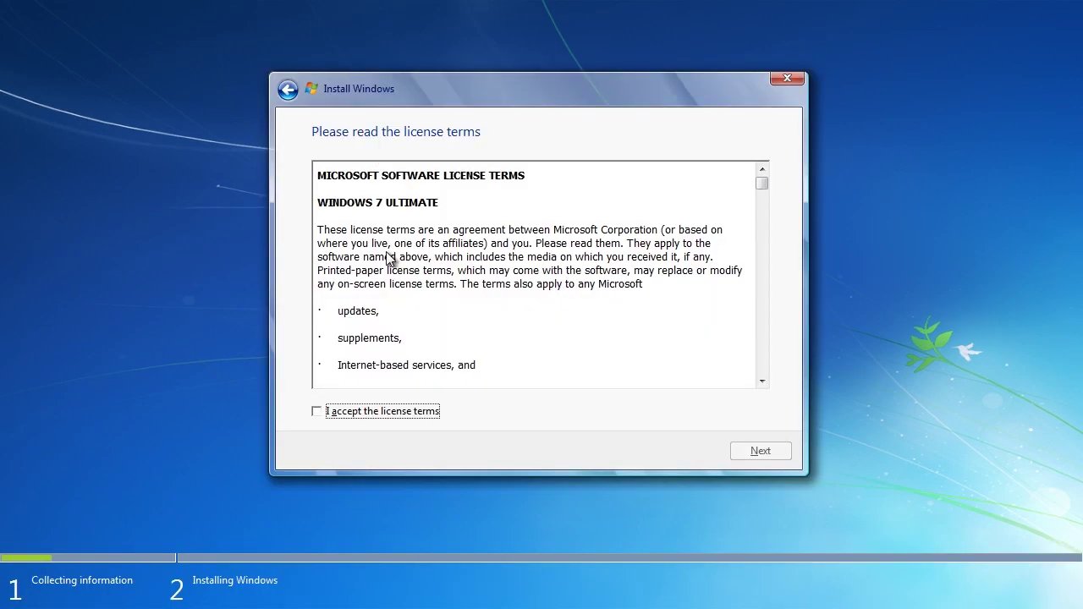
# - Accept the Windows 7 Ultimate license terms and choose the Upgrade installation type
pyautogui.click(318, 412)
pyautogui.click(746, 452)
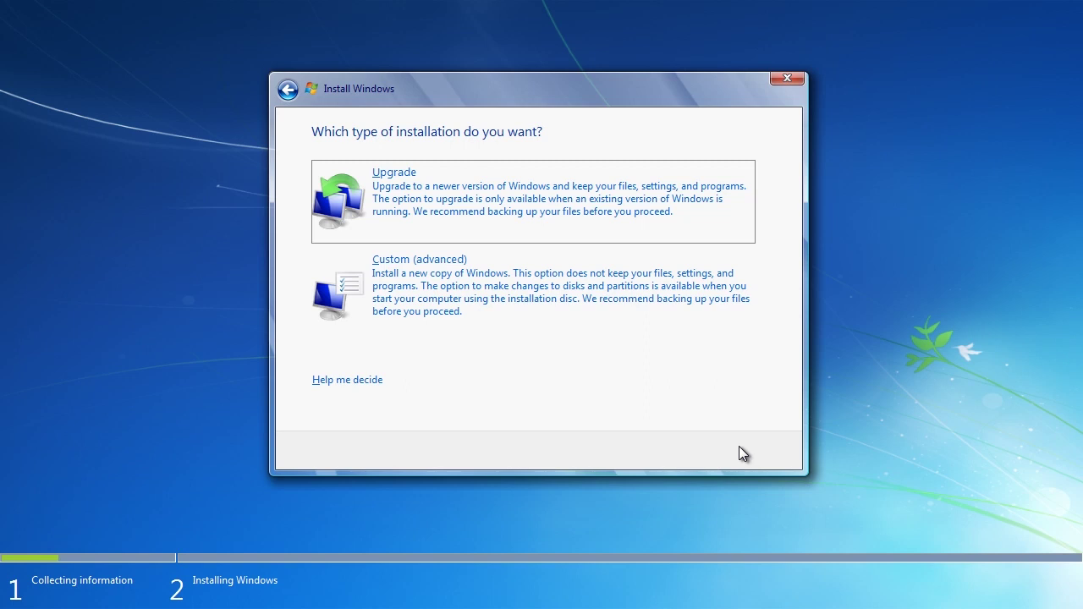
pyautogui.click(368, 225)
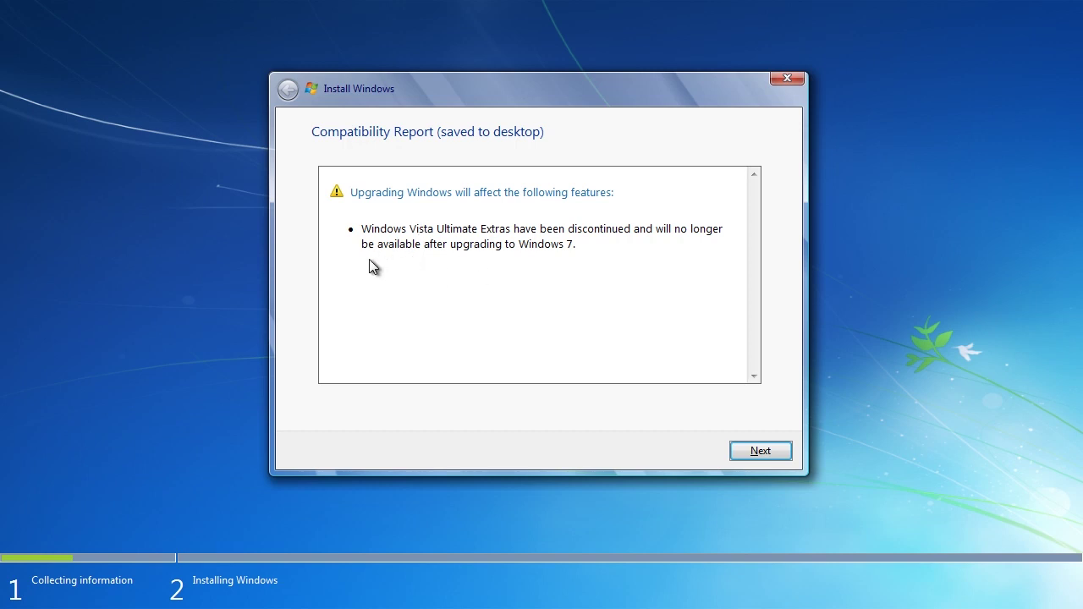
# - Continue past the compatibility report, turn off automatic activation and leave the product key blank
pyautogui.click(766, 452)
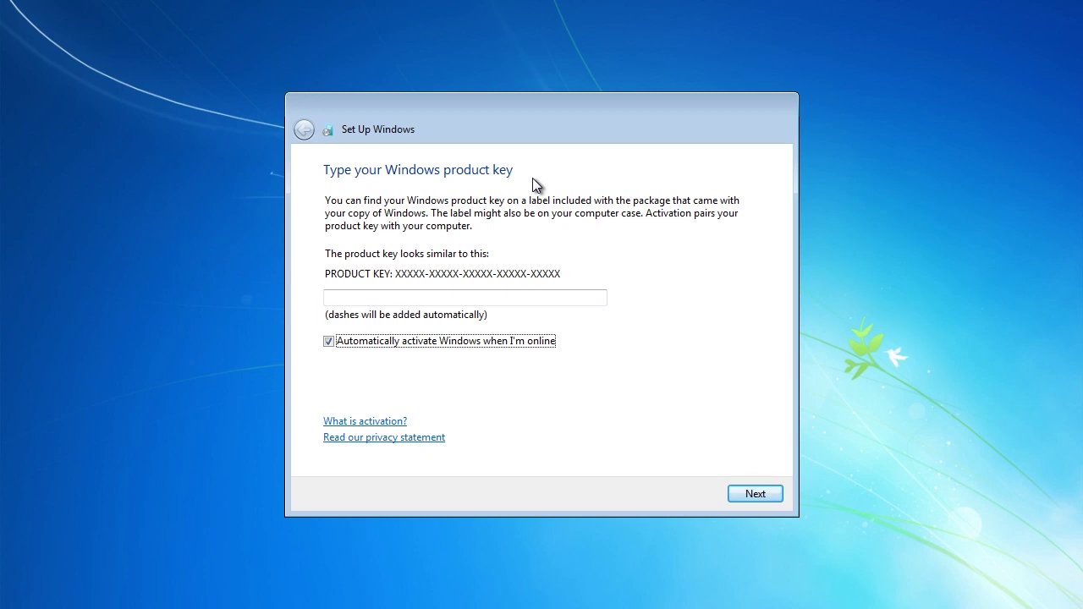
pyautogui.click(327, 342)
pyautogui.click(756, 491)
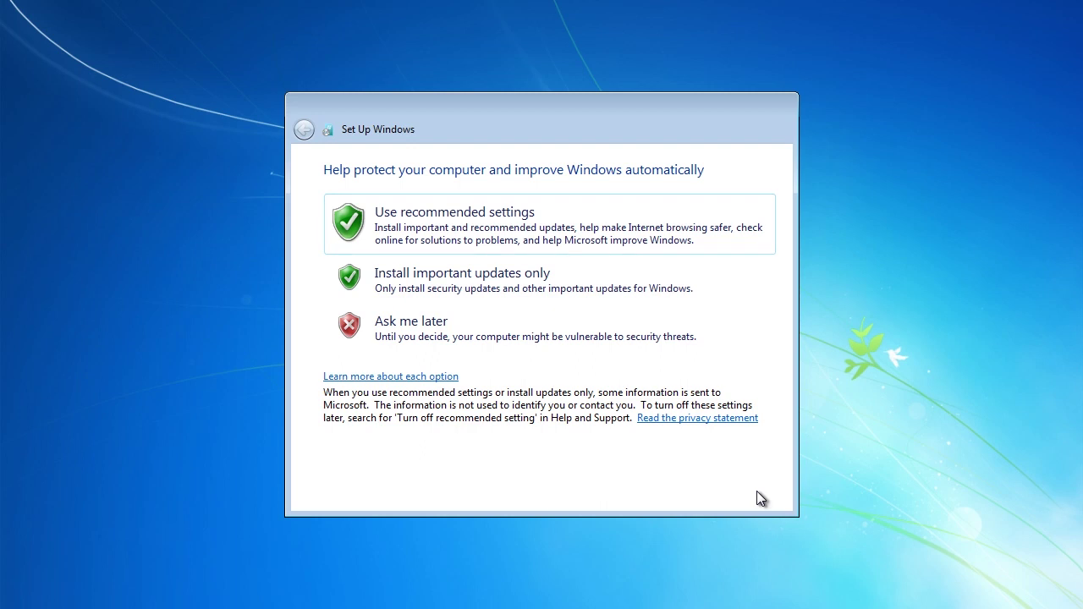
# - Choose recommended update settings, accept the Pacific Time date and time, and pick Work network
pyautogui.click(392, 237)
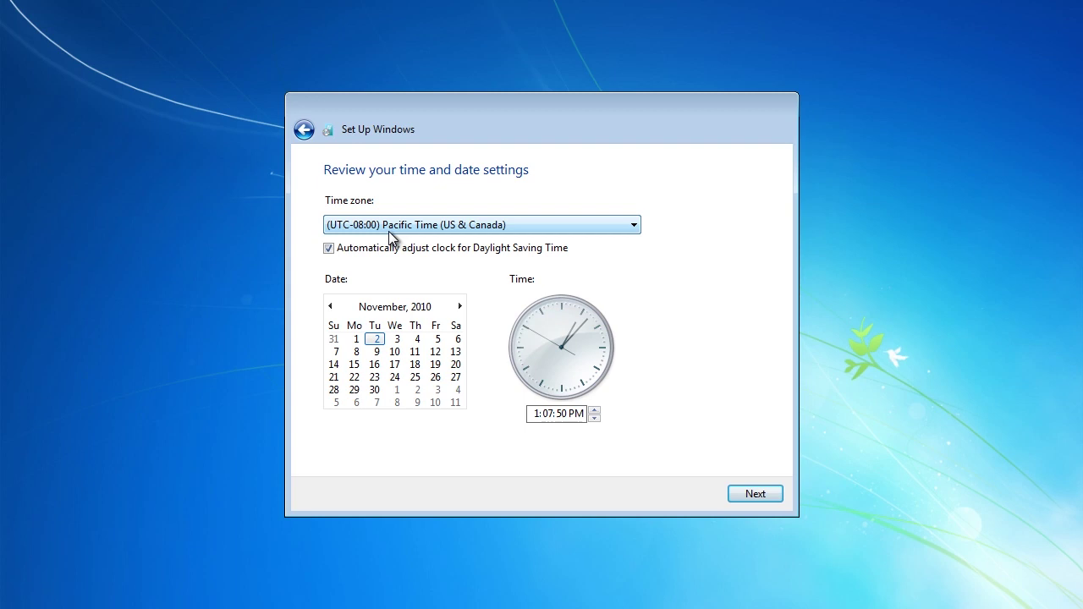
pyautogui.click(756, 494)
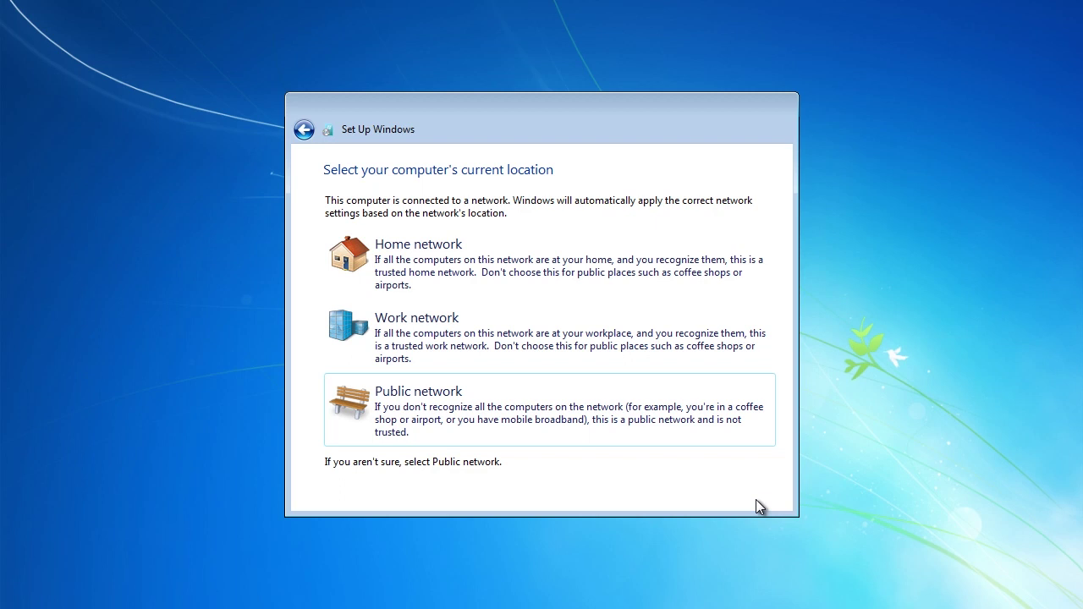
pyautogui.click(528, 338)
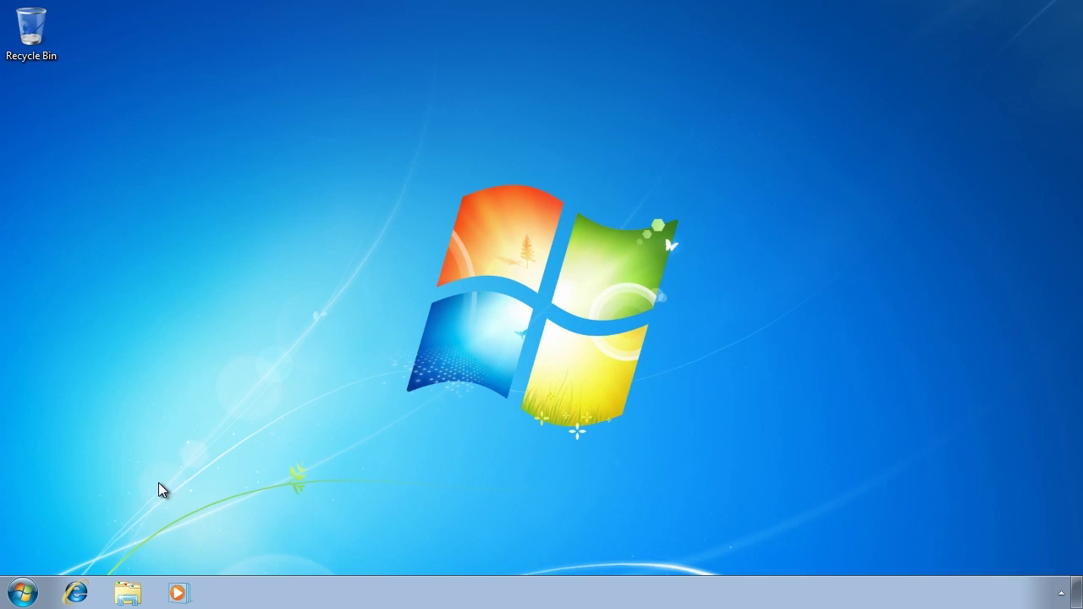
# - Search the Start menu for 'any' and launch Windows Anytime Upgrade from the results
pyautogui.click(23, 592)
pyautogui.write('any')
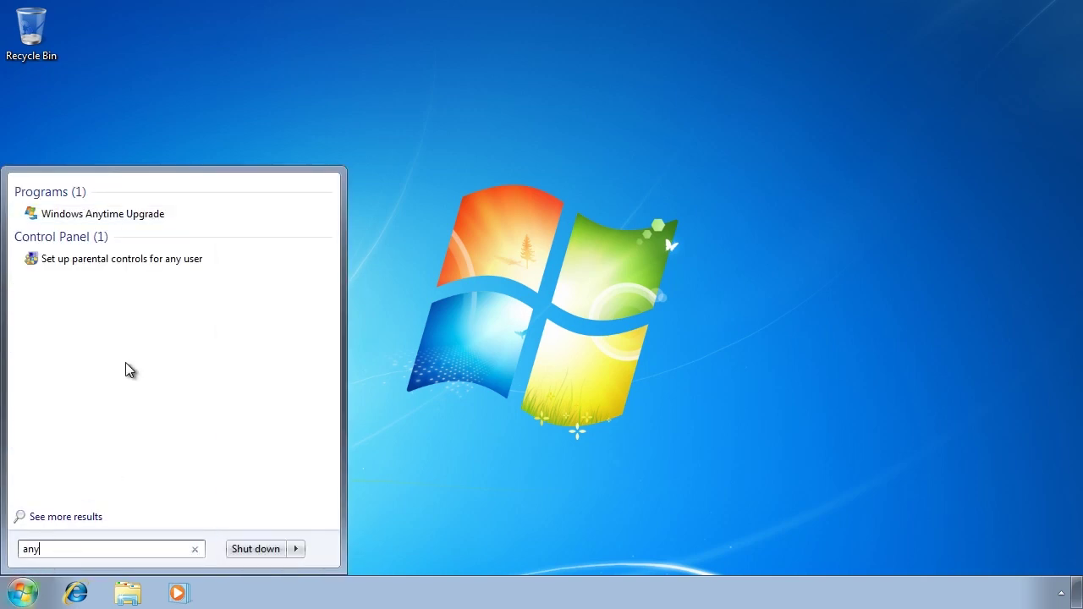
pyautogui.click(152, 217)
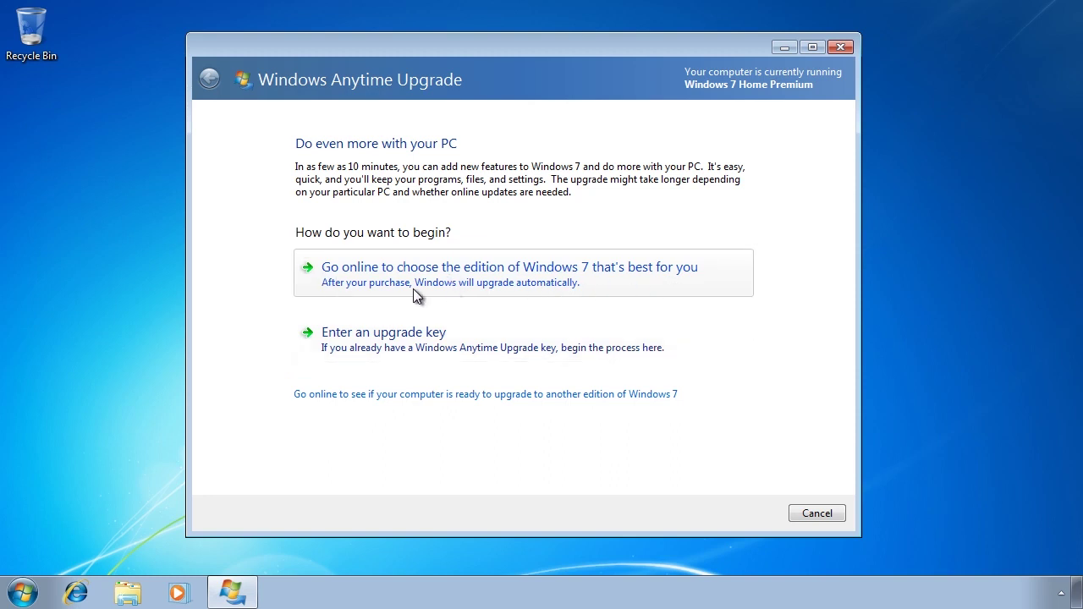
# - Browse Windows 7 editions online, viewing Professional at $89.95 and then Ultimate at $139.95
pyautogui.click(316, 283)
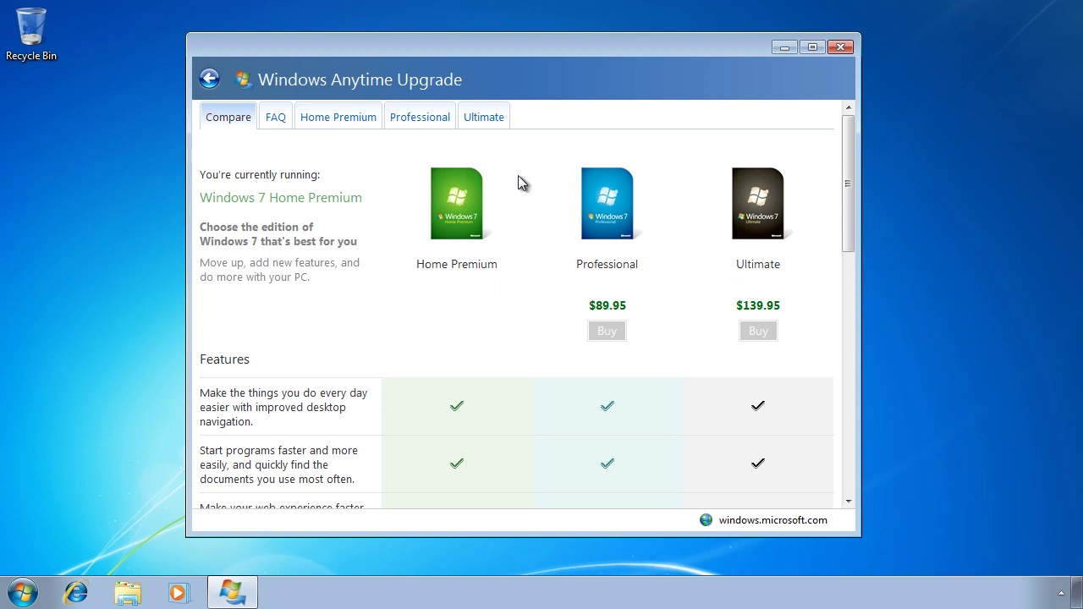
pyautogui.click(414, 121)
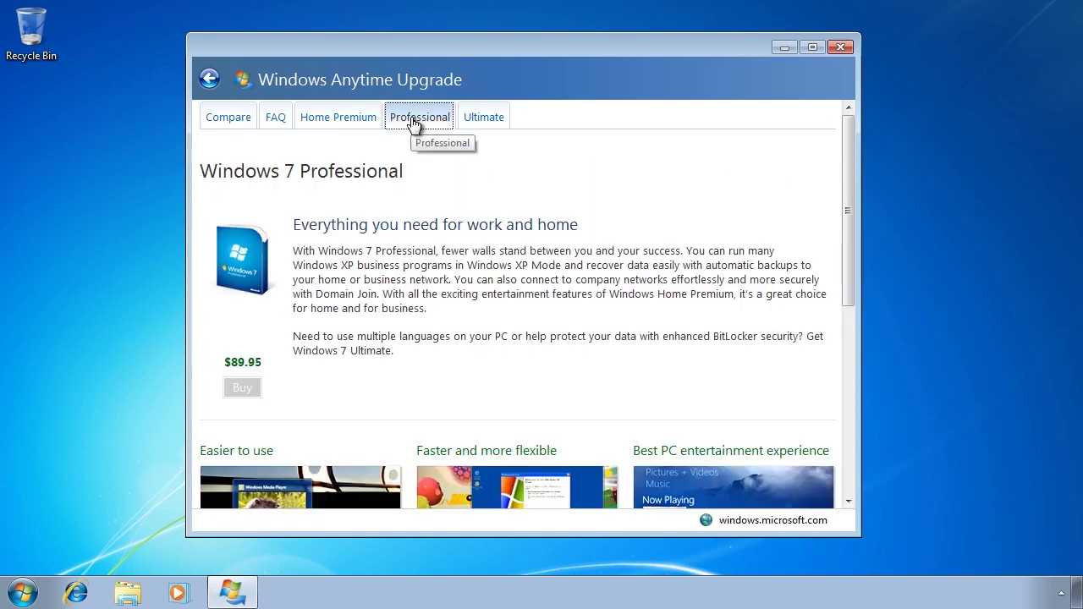
pyautogui.click(489, 121)
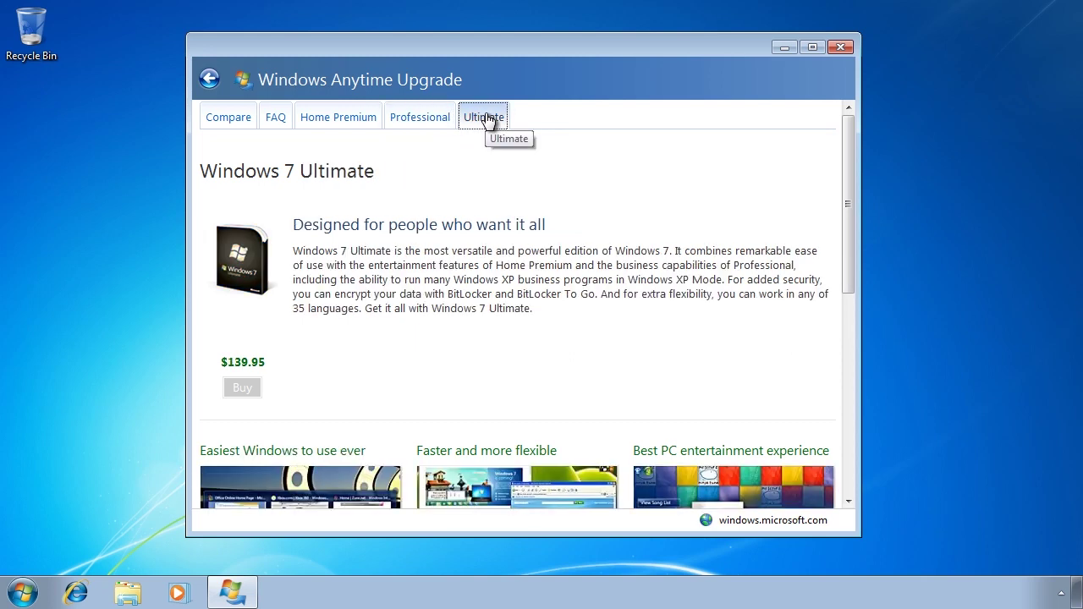